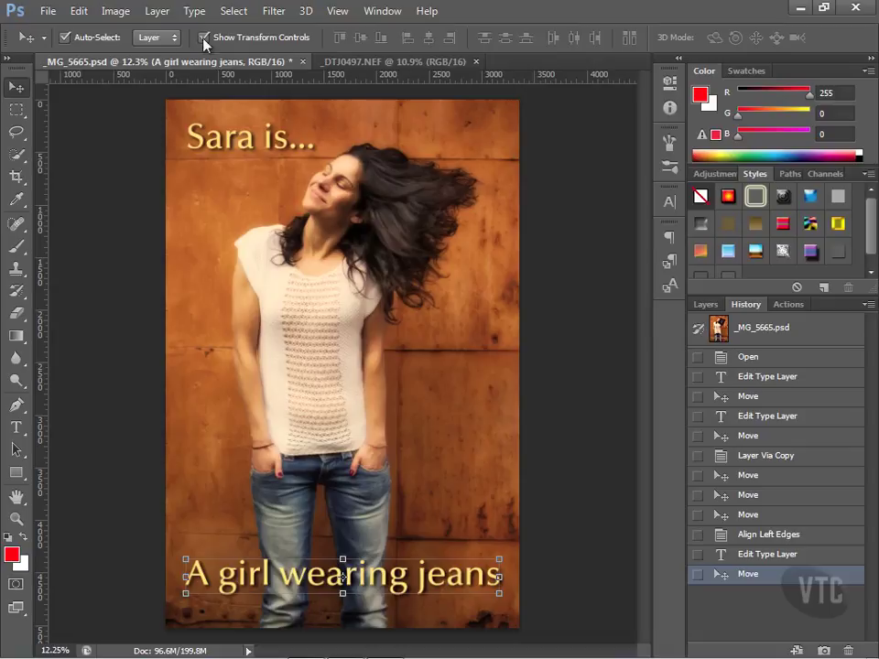
pyautogui.click(42, 38)
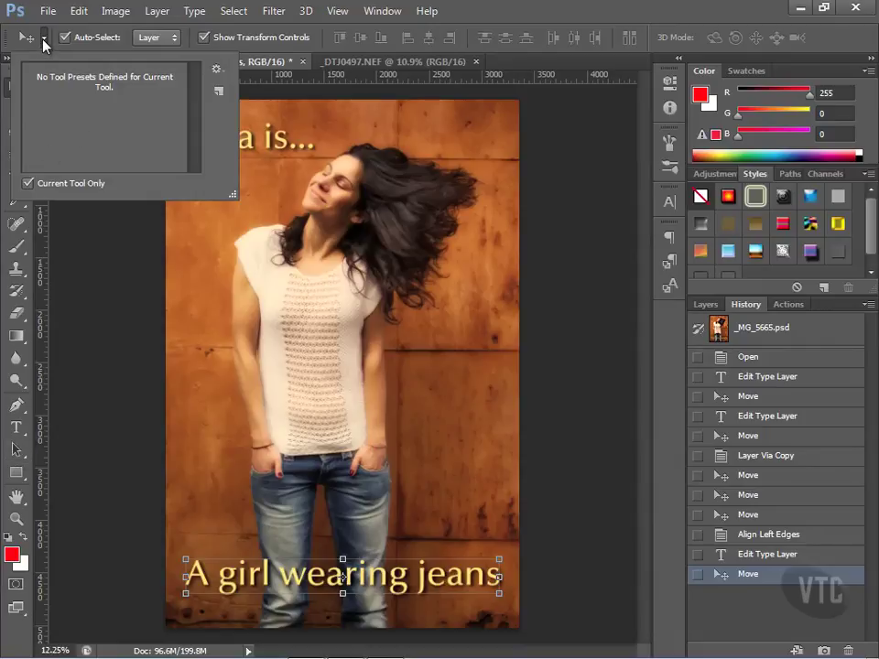
pyautogui.click(44, 42)
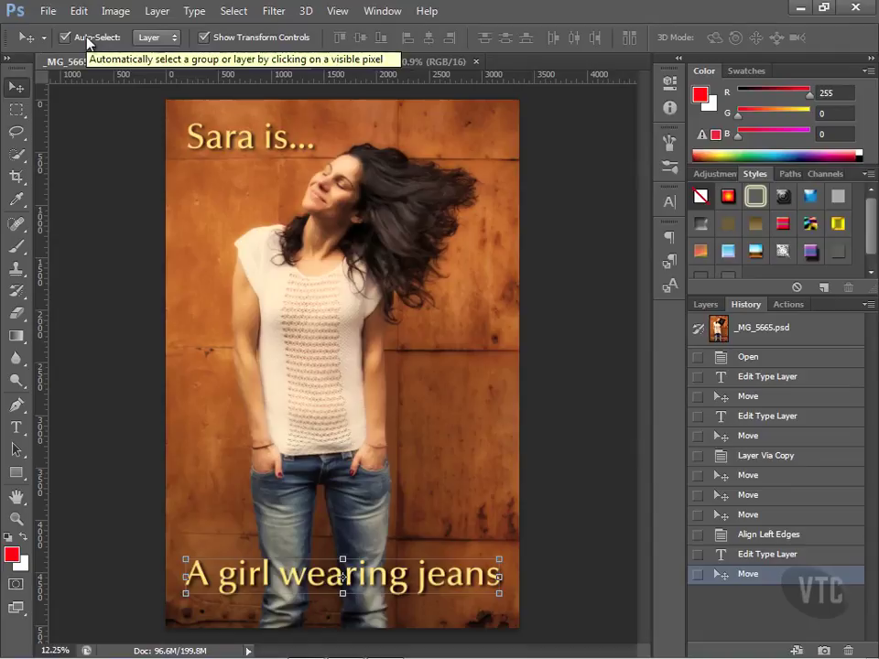
# Display the layer list and alternately select the top title and the "A girl wearing jeans" text layer by picking them
pyautogui.click(706, 306)
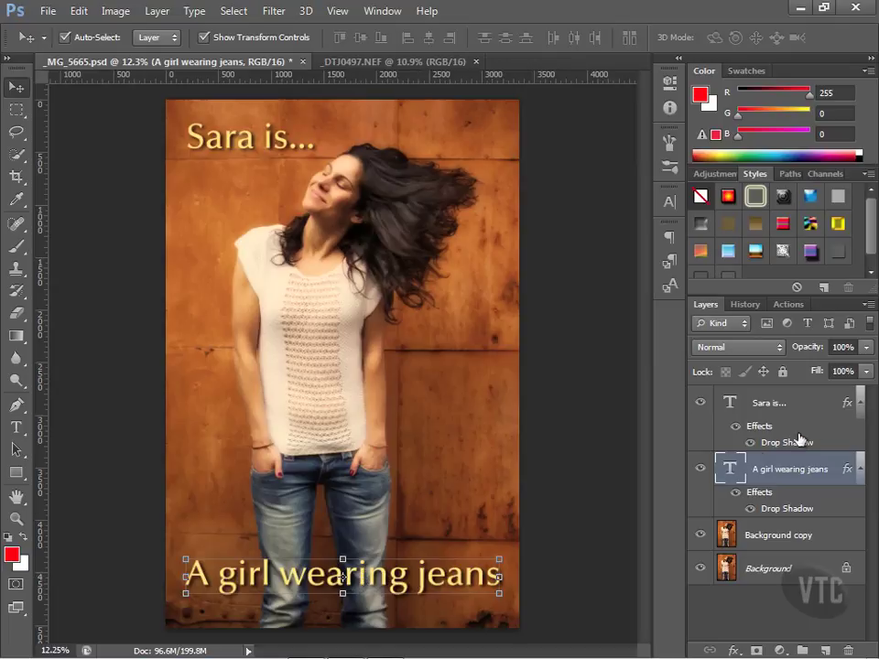
pyautogui.click(808, 405)
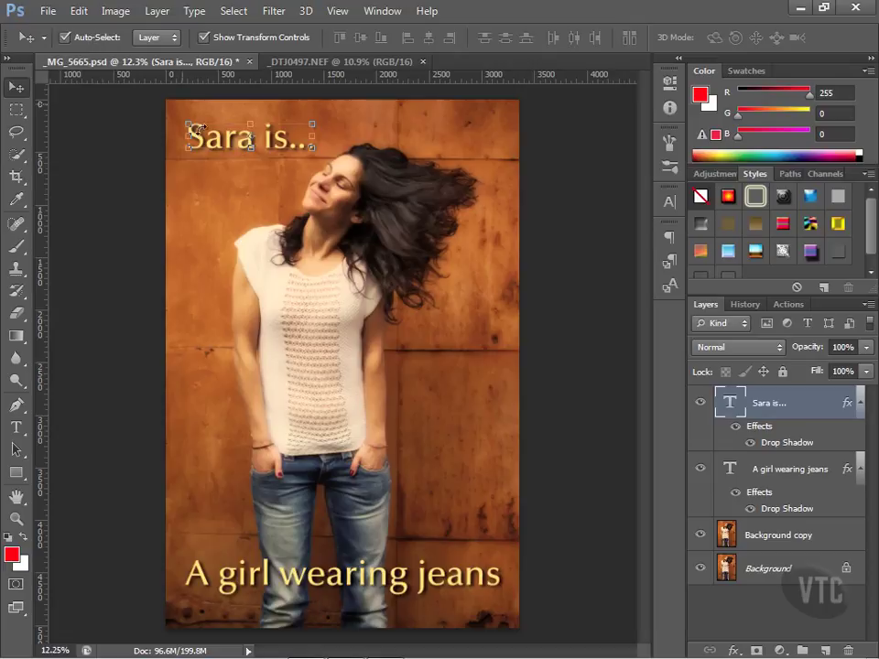
pyautogui.click(300, 584)
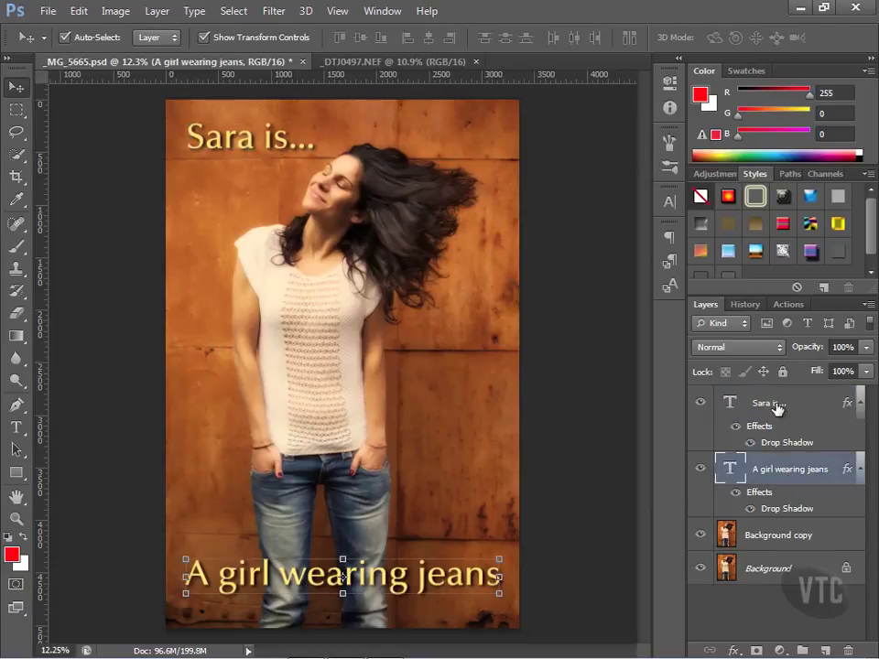
pyautogui.click(236, 140)
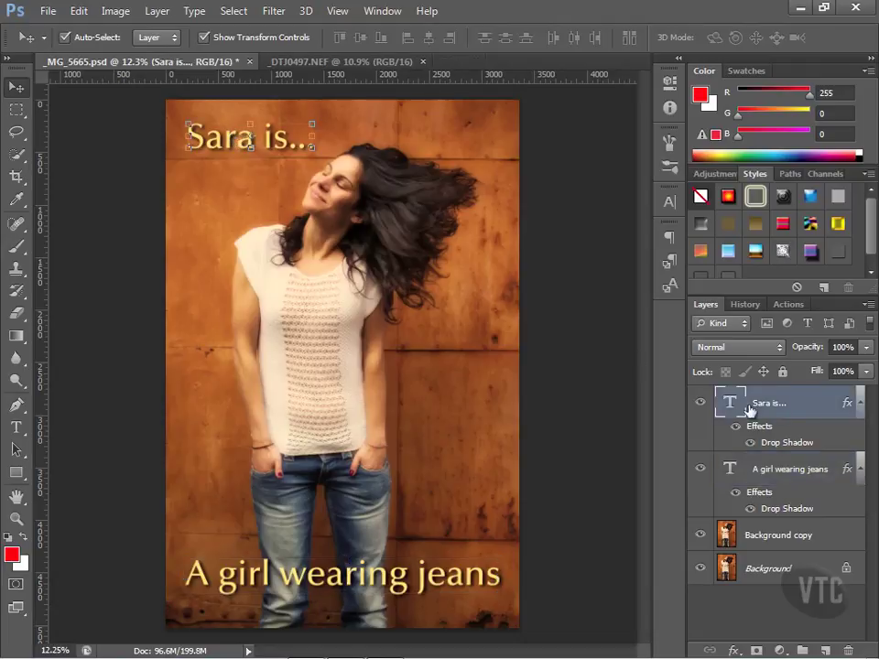
pyautogui.click(370, 590)
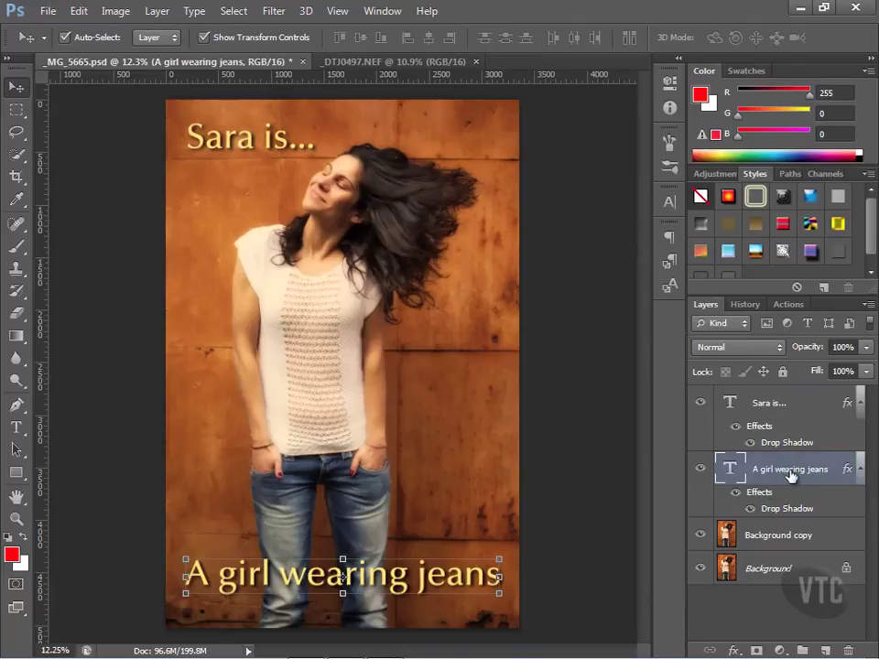
# Select the top title's text layer and toggle the Move tool's transform controls off and back on
pyautogui.click(65, 37)
pyautogui.click(779, 403)
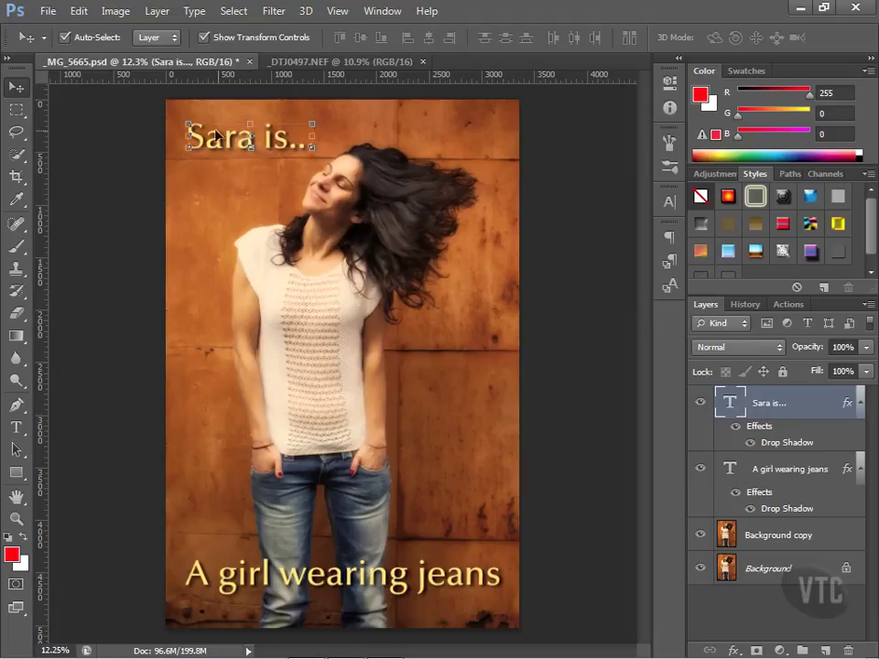
pyautogui.click(204, 37)
pyautogui.click(204, 37)
# Stretch the top title to about 121% width and 141% height, rotate it about -23.5°, and apply the transformation
pyautogui.moveTo(251, 148)
pyautogui.mouseDown()
pyautogui.moveTo(255, 211)
pyautogui.moveTo(253, 157)
pyautogui.mouseUp()
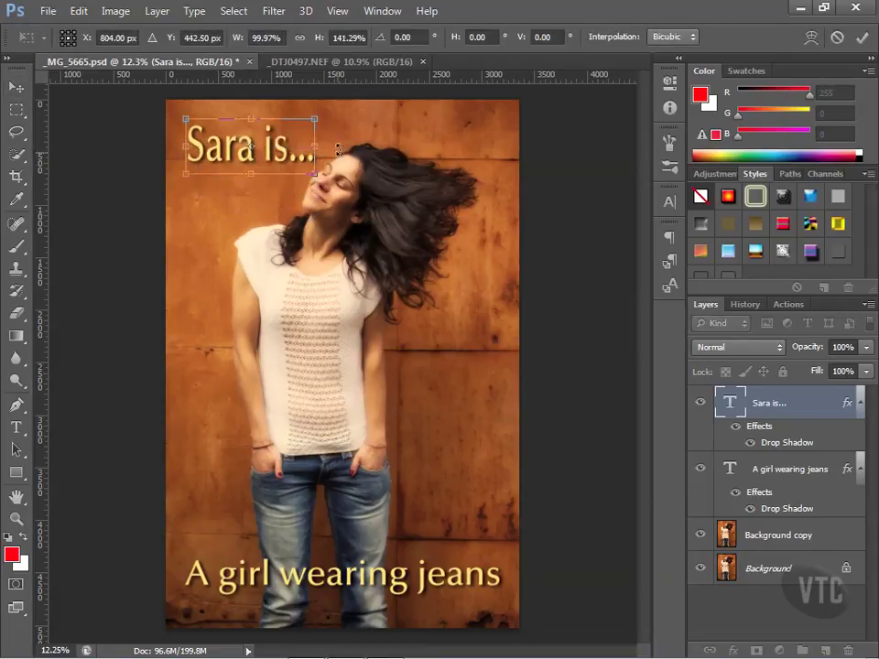
pyautogui.moveTo(358, 147)
pyautogui.mouseDown()
pyautogui.moveTo(384, 146)
pyautogui.moveTo(343, 147)
pyautogui.mouseUp()
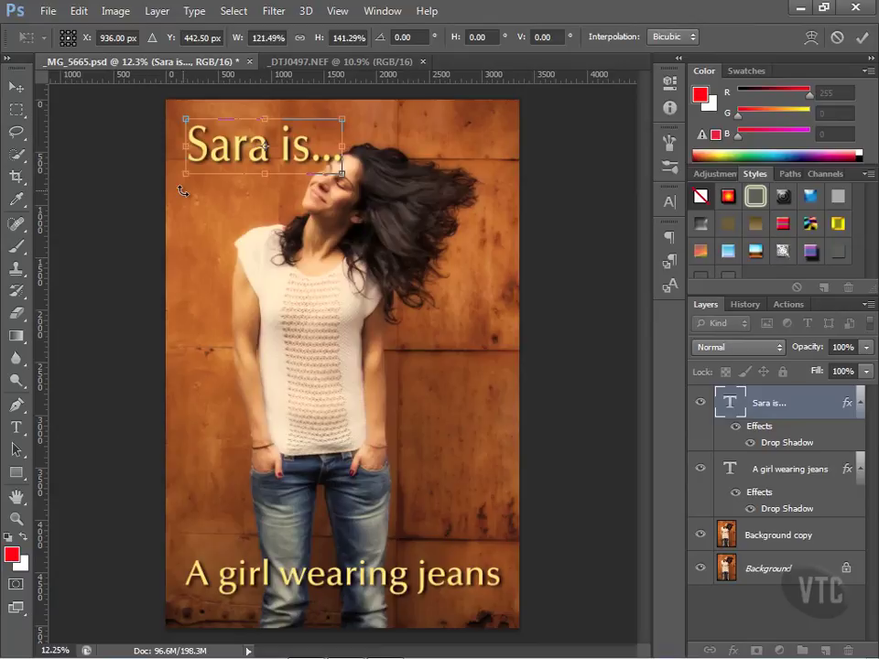
pyautogui.moveTo(183, 191); pyautogui.dragTo(188, 244)
pyautogui.moveTo(247, 169); pyautogui.dragTo(244, 174)
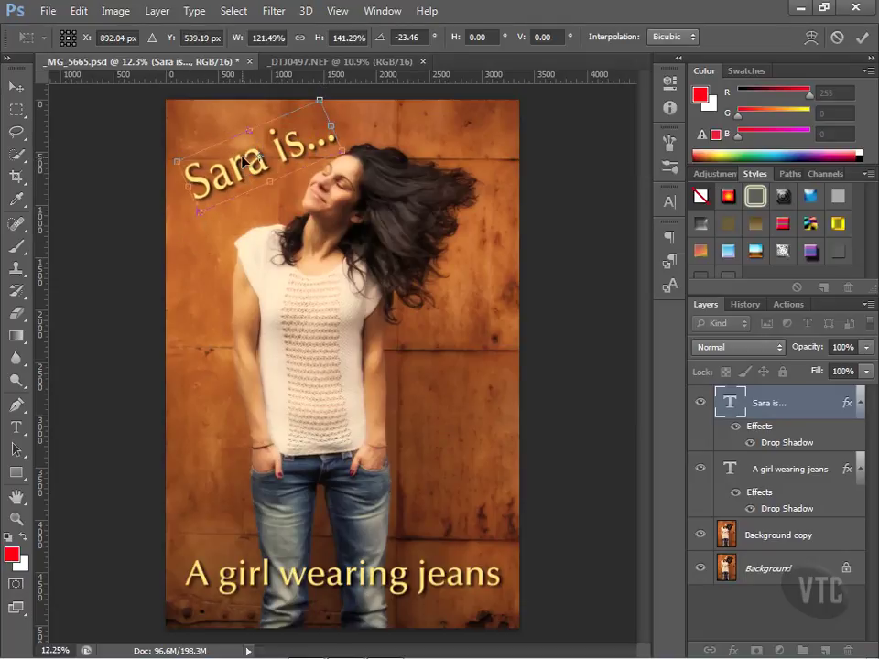
pyautogui.press('Return')
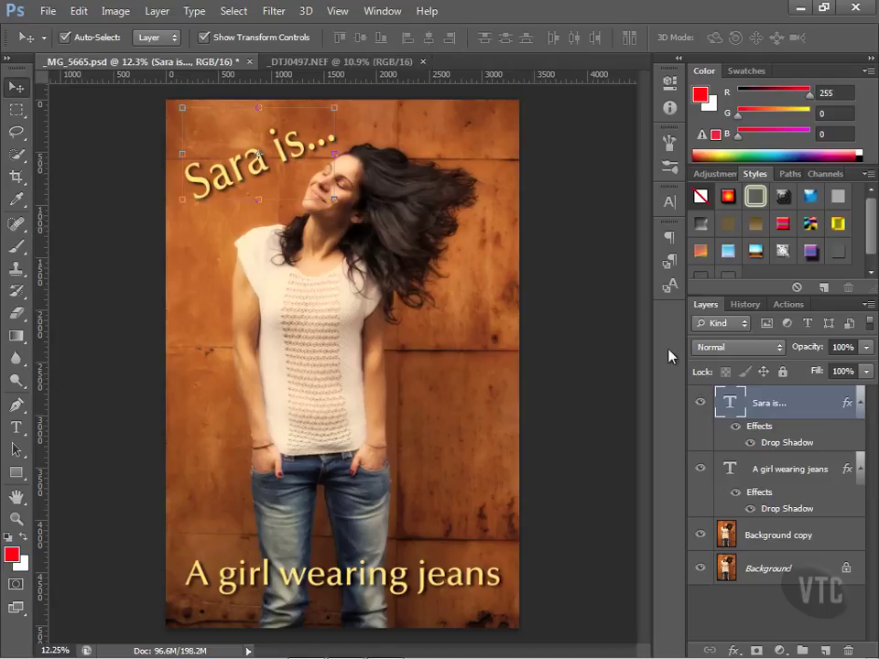
# Add the "A girl wearing jeans" layer to the selection and move both text layers slightly upward together
pyautogui.keyDown('shift'); pyautogui.click(787, 469); pyautogui.keyUp('shift')
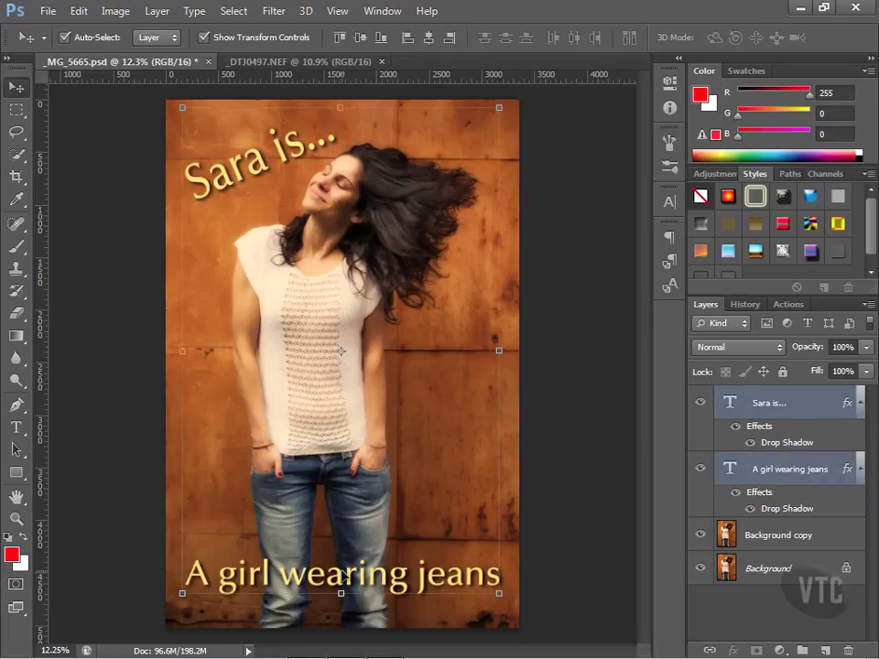
pyautogui.moveTo(343, 575)
pyautogui.mouseDown()
pyautogui.moveTo(340, 556)
pyautogui.moveTo(338, 586)
pyautogui.moveTo(337, 577)
pyautogui.moveTo(353, 579)
pyautogui.moveTo(347, 567)
pyautogui.mouseUp()
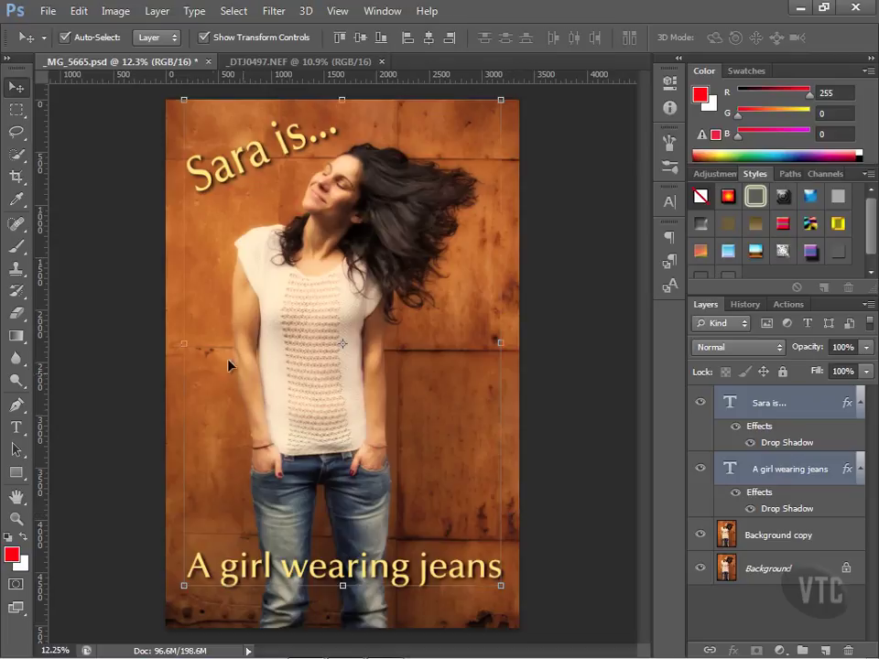
# Align the two text layers by horizontal centers, by right edges, and finally by left edges
pyautogui.click(426, 38)
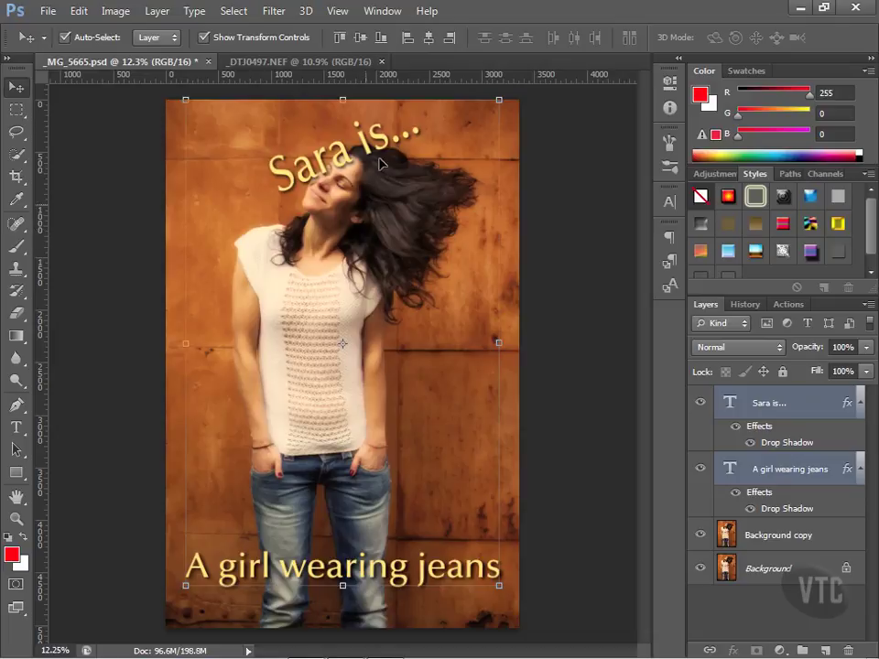
pyautogui.click(448, 39)
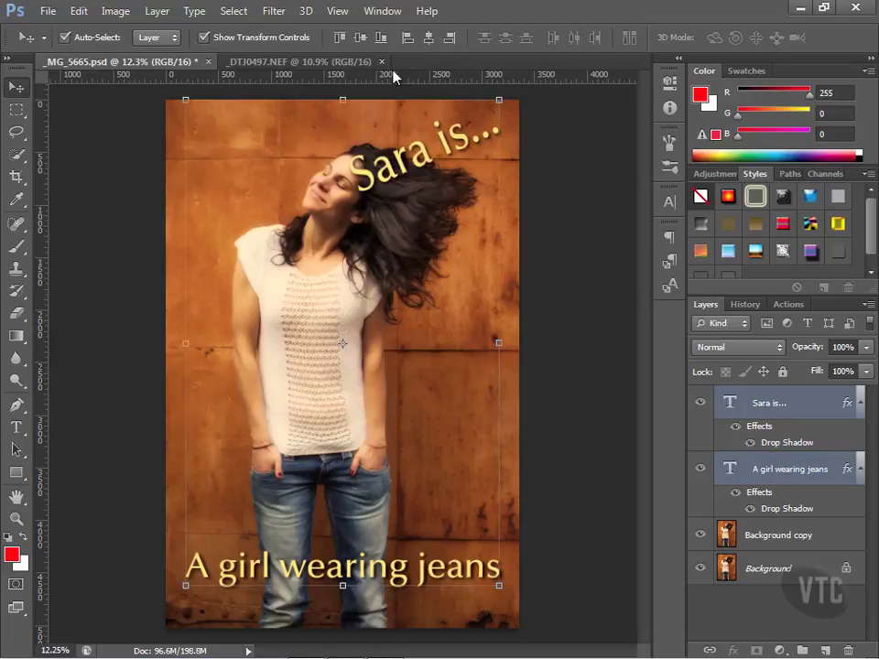
pyautogui.click(408, 39)
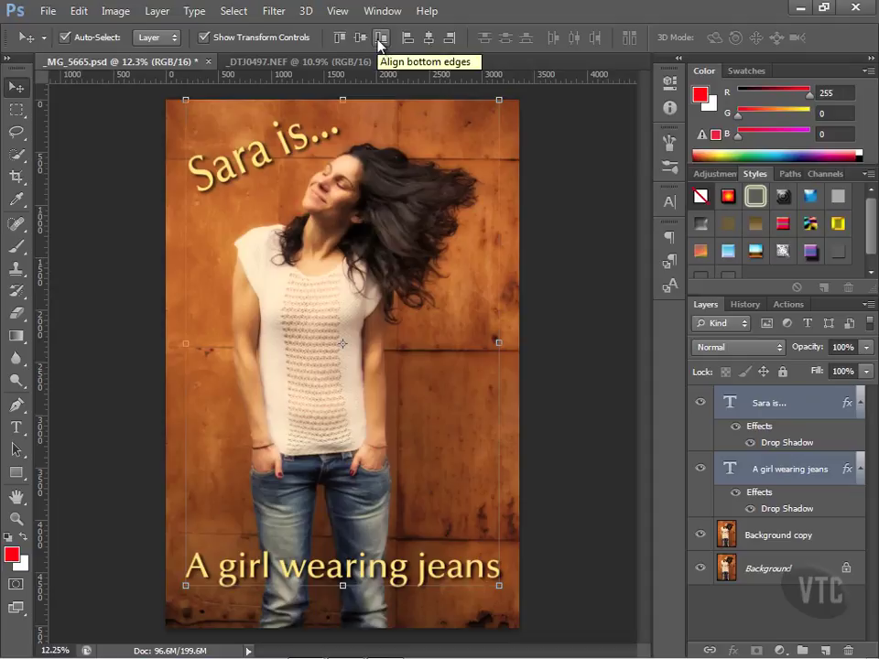
# Reduce the selection to the top title's text layer only
pyautogui.click(813, 411)
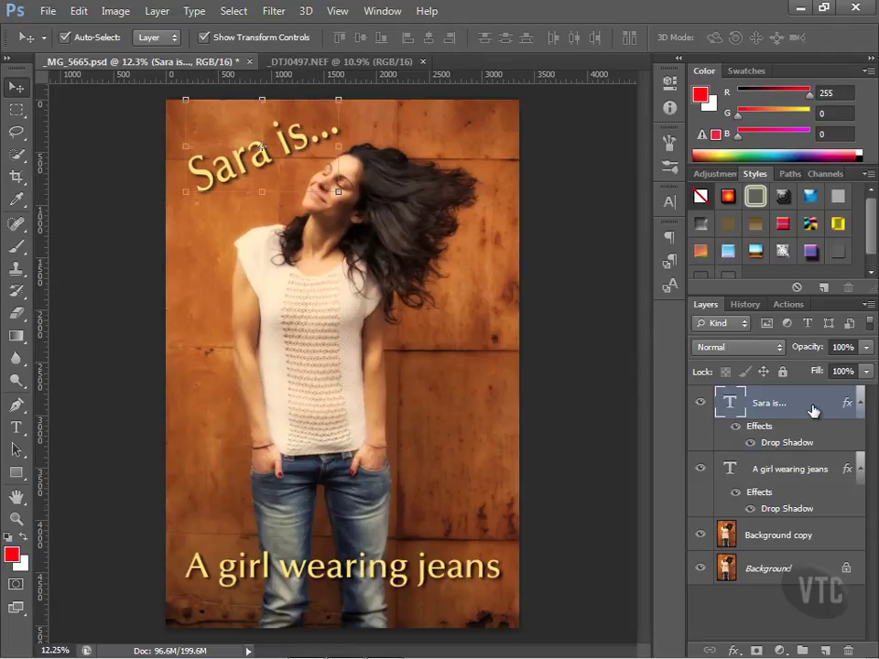
pyautogui.moveTo(813, 410); pyautogui.dragTo(811, 468)
pyautogui.moveTo(809, 499); pyautogui.dragTo(793, 403)
pyautogui.click(14, 179)
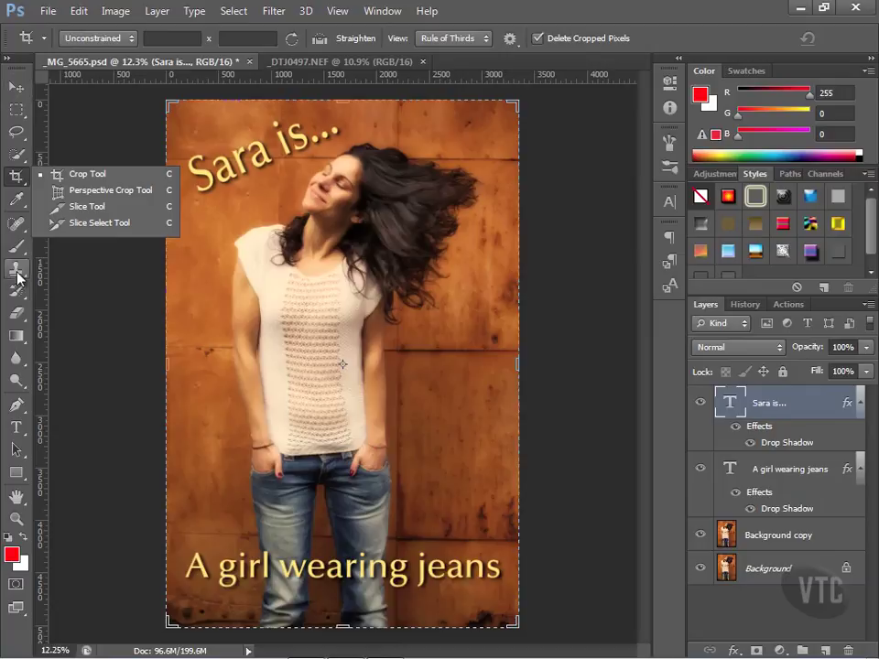
pyautogui.click(18, 88)
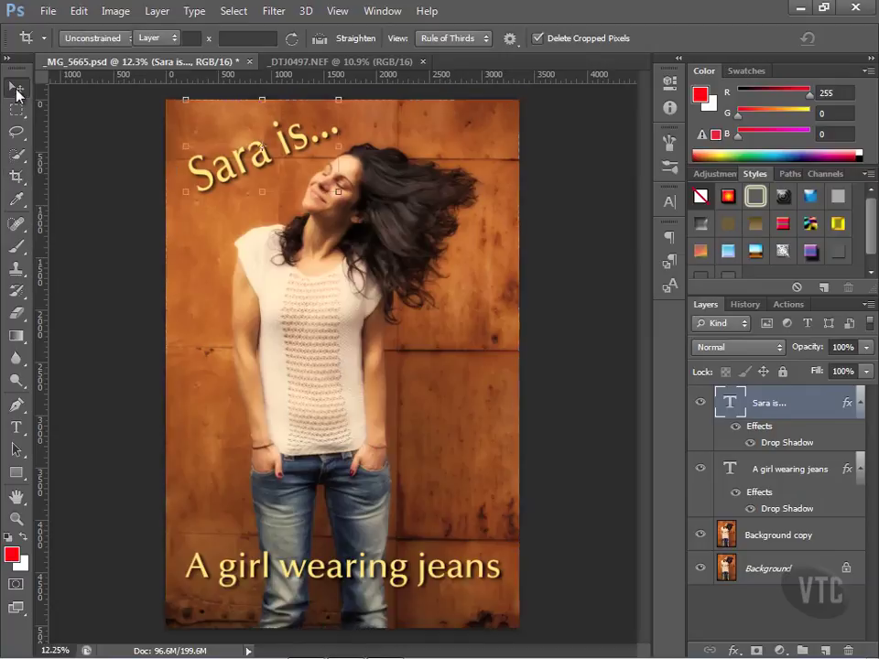
pyautogui.click(17, 176)
pyautogui.moveTo(246, 306); pyautogui.dragTo(341, 369)
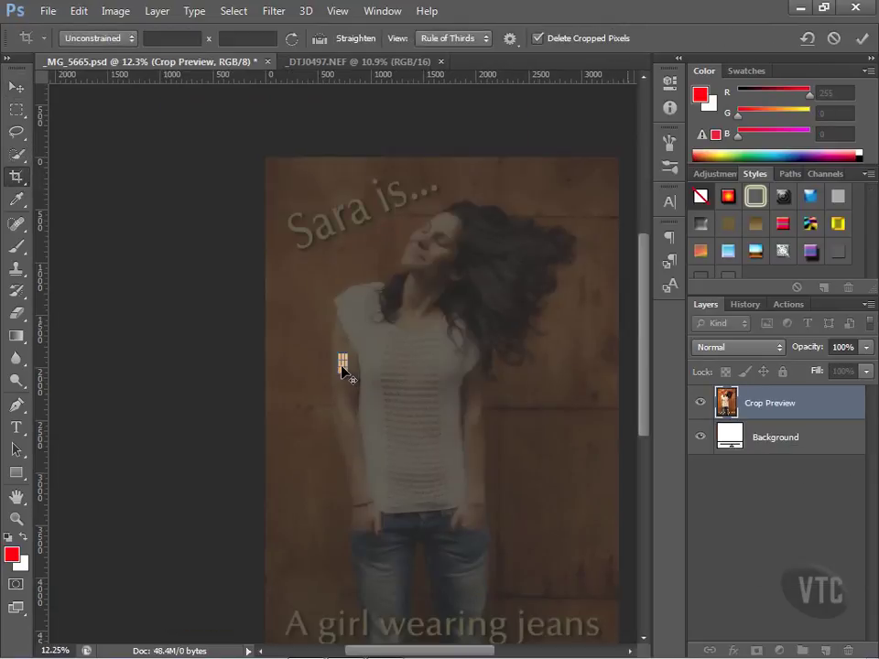
pyautogui.rightClick(341, 367)
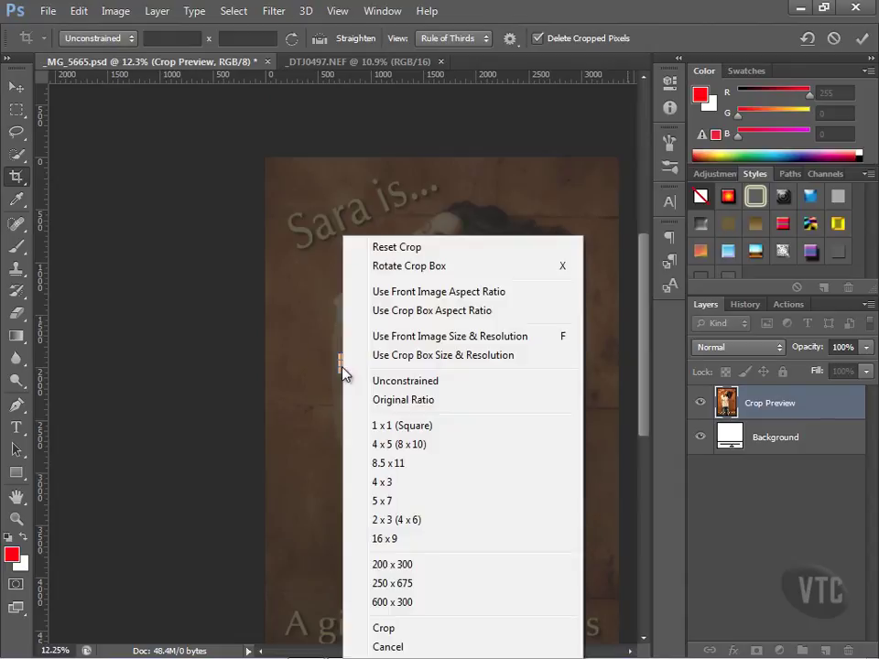
pyautogui.click(386, 648)
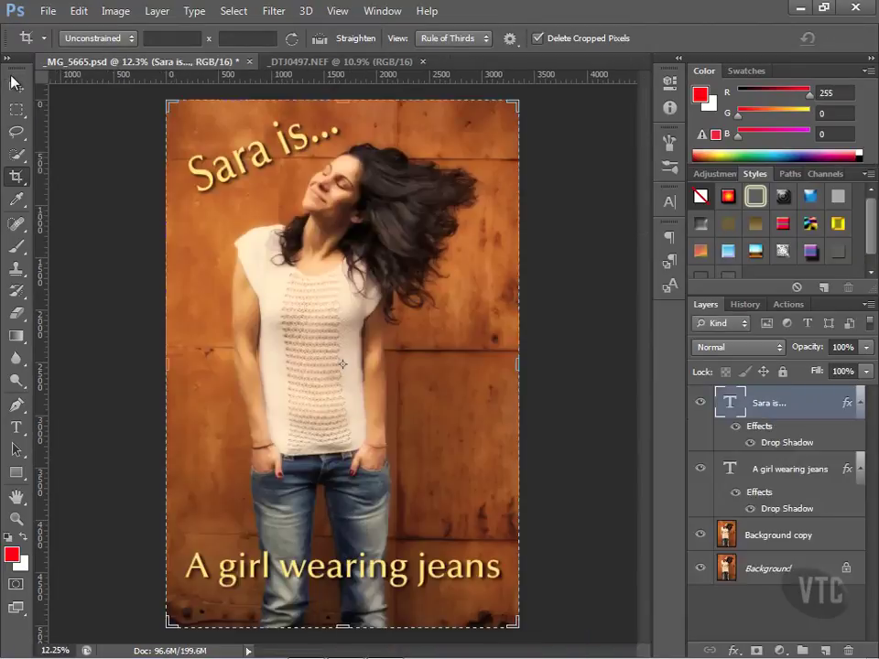
pyautogui.click(18, 89)
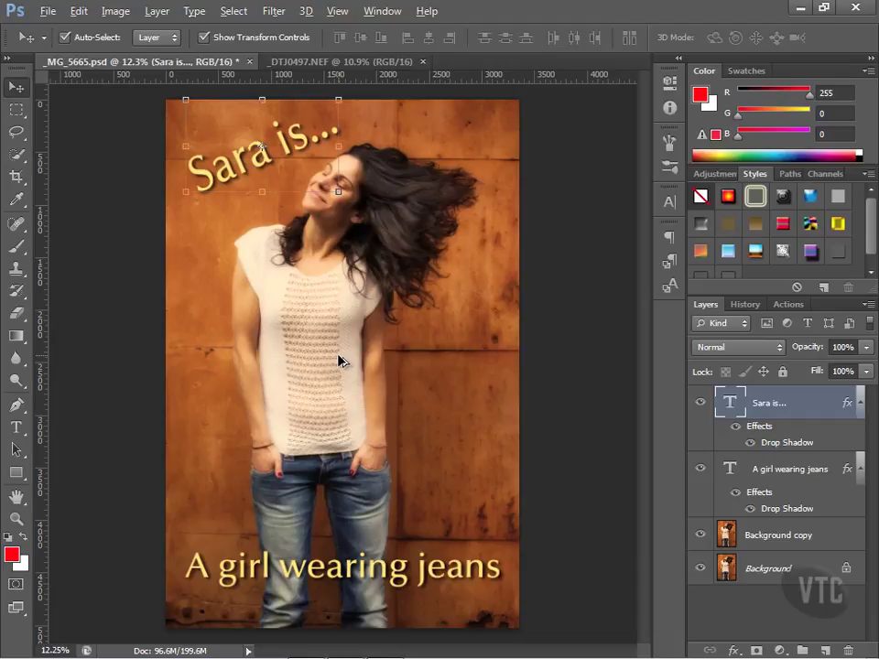
# Examine the photo at several zoom levels, ending close up on the knitted top at about 65%
pyautogui.scroll(4, 339, 360)
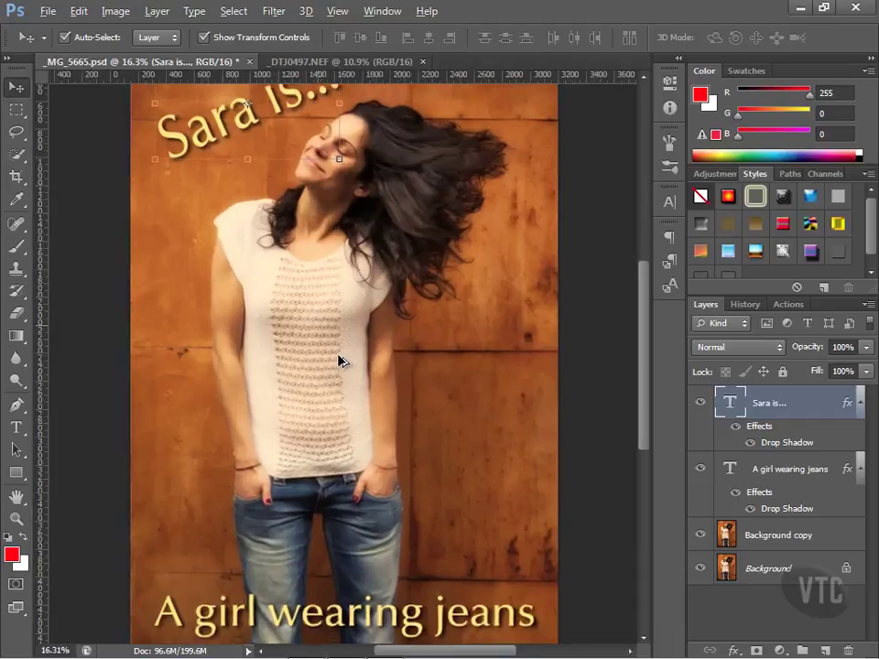
pyautogui.scroll(1, 338, 359)
pyautogui.scroll(-3, 339, 359)
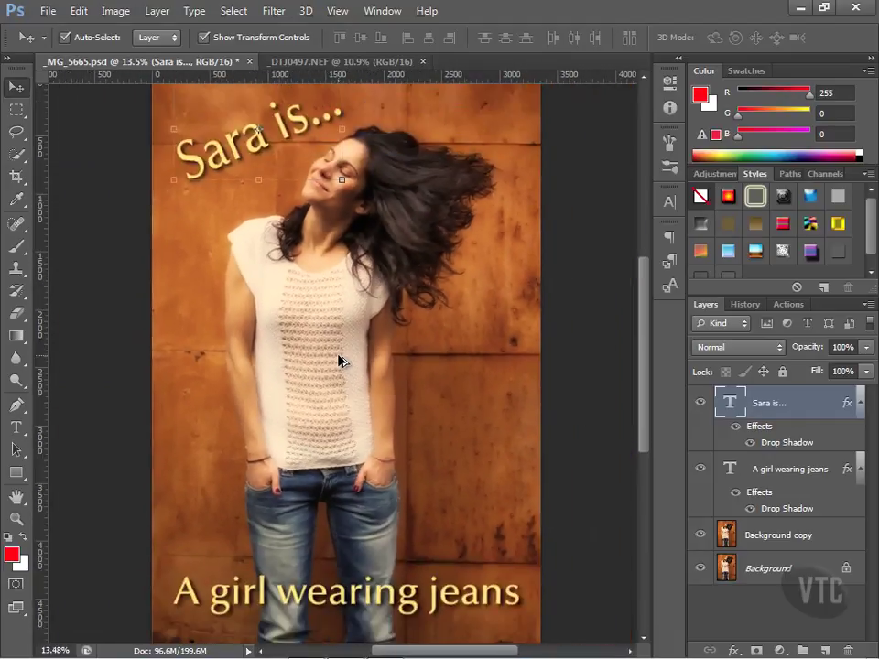
pyautogui.scroll(-1, 339, 360)
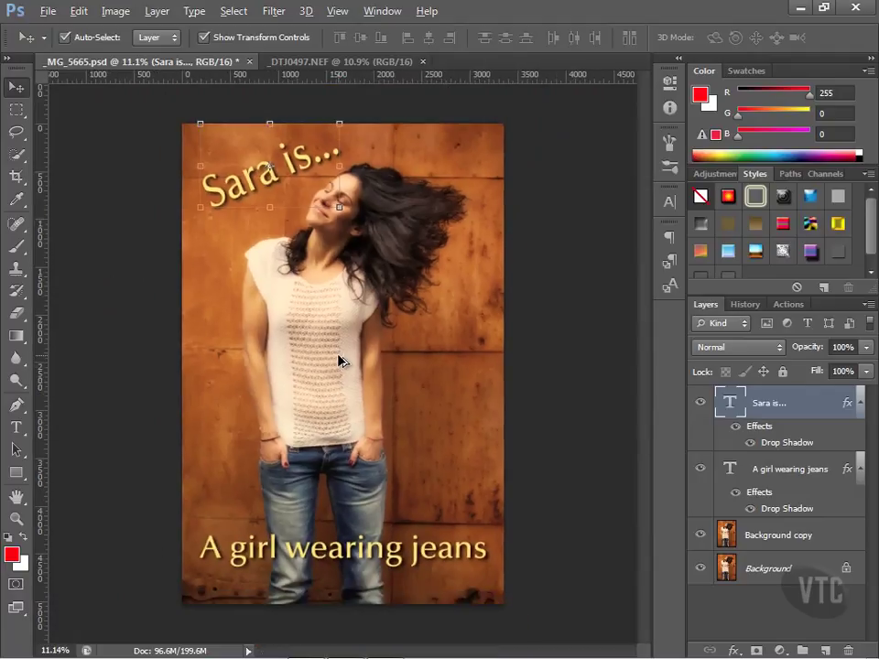
pyautogui.scroll(-3, 339, 360)
pyautogui.scroll(2, 339, 360)
pyautogui.scroll(2, 339, 360)
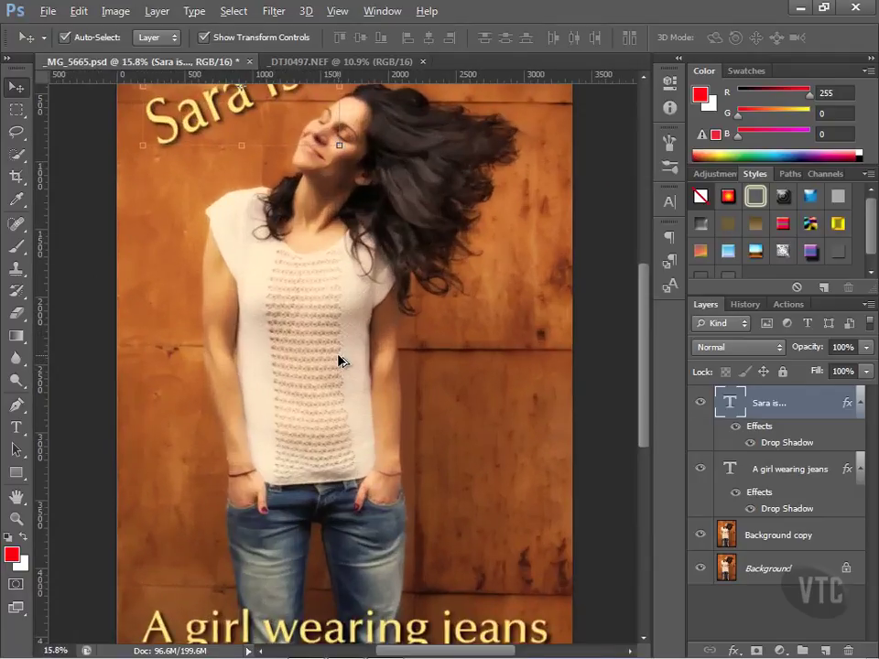
pyautogui.scroll(1, 339, 360)
pyautogui.scroll(1, 339, 360)
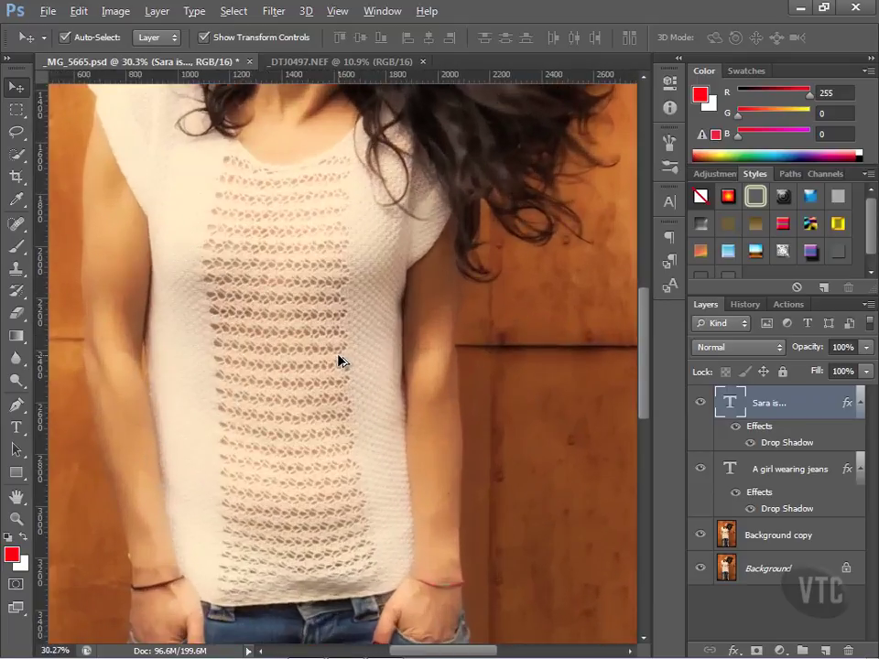
pyautogui.scroll(3, 339, 360)
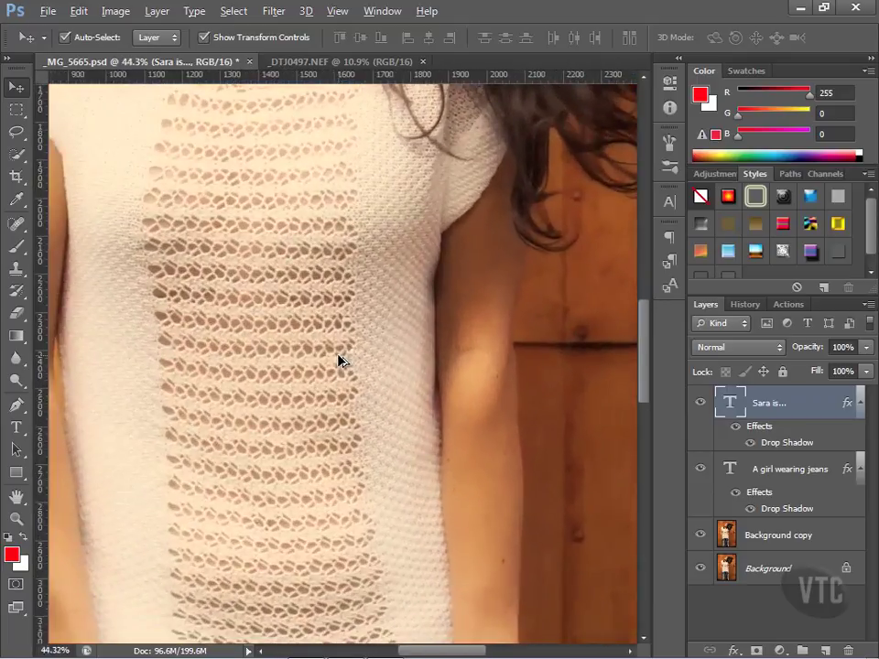
pyautogui.scroll(1, 338, 360)
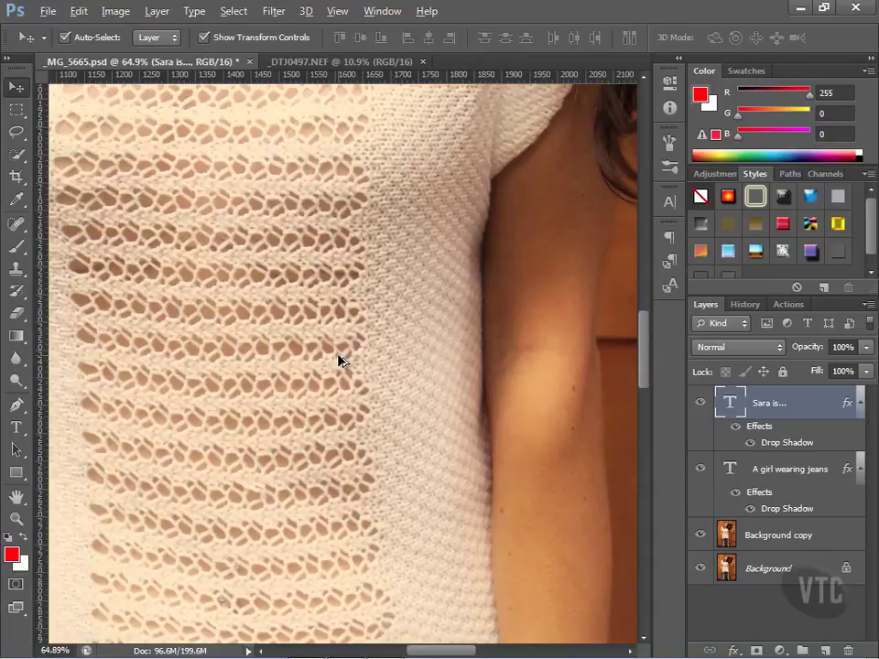
# Examine the woman's neck, face and hair up close at the same magnification
pyautogui.press('alt')
pyautogui.press('space')
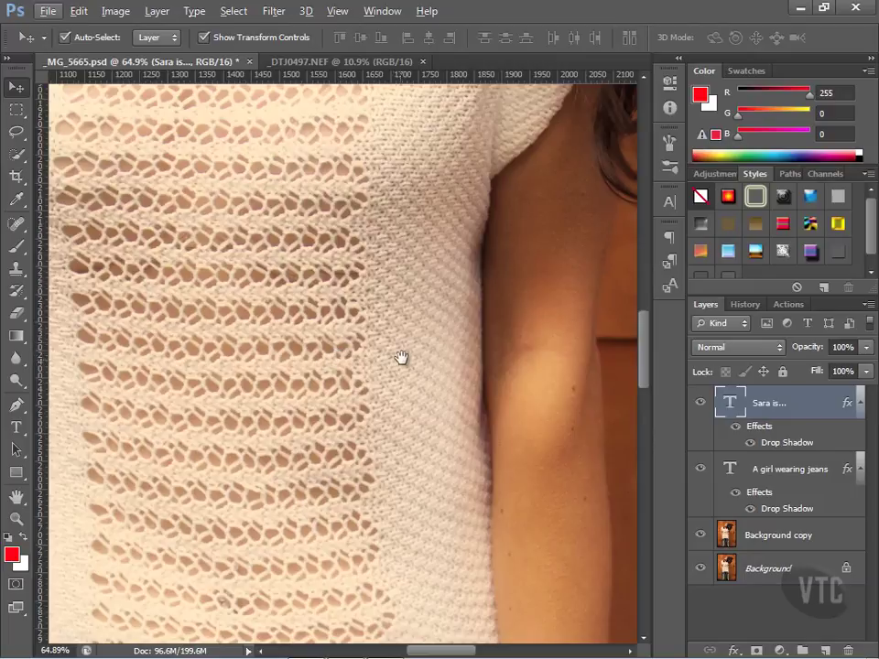
pyautogui.press('space')
pyautogui.moveTo(396, 308); pyautogui.dragTo(352, 369)
pyautogui.moveTo(327, 274)
pyautogui.mouseDown()
pyautogui.moveTo(413, 482)
pyautogui.moveTo(426, 607)
pyautogui.mouseUp()
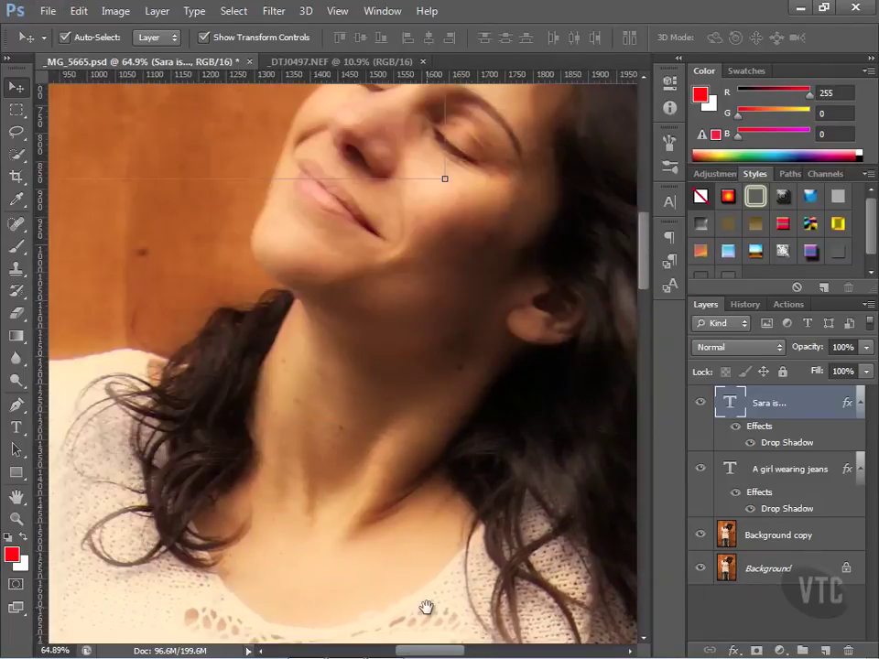
pyautogui.moveTo(441, 252); pyautogui.dragTo(442, 298)
pyautogui.moveTo(349, 421); pyautogui.dragTo(327, 455)
pyautogui.moveTo(436, 314)
pyautogui.mouseDown()
pyautogui.moveTo(307, 486)
pyautogui.moveTo(326, 454)
pyautogui.mouseUp()
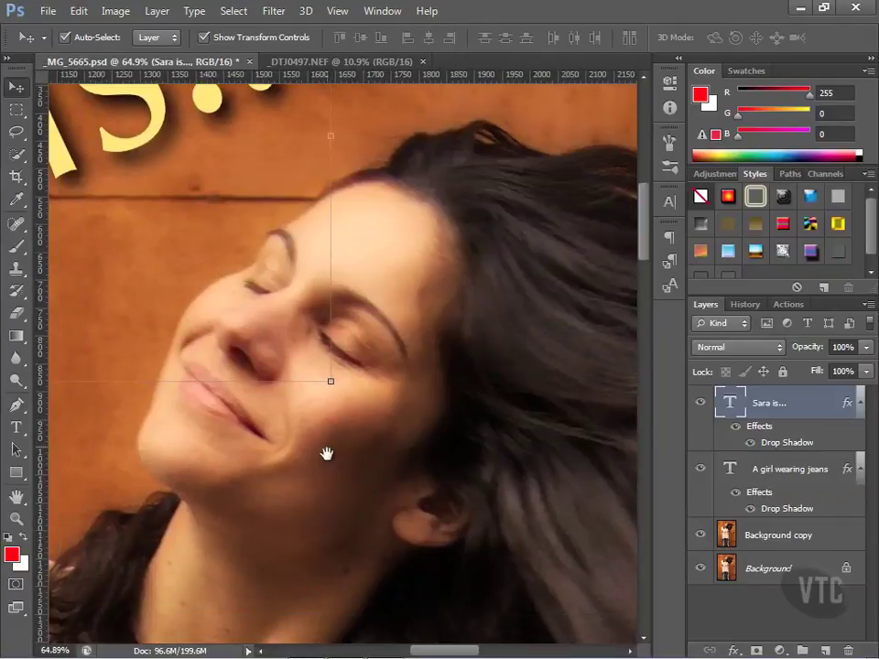